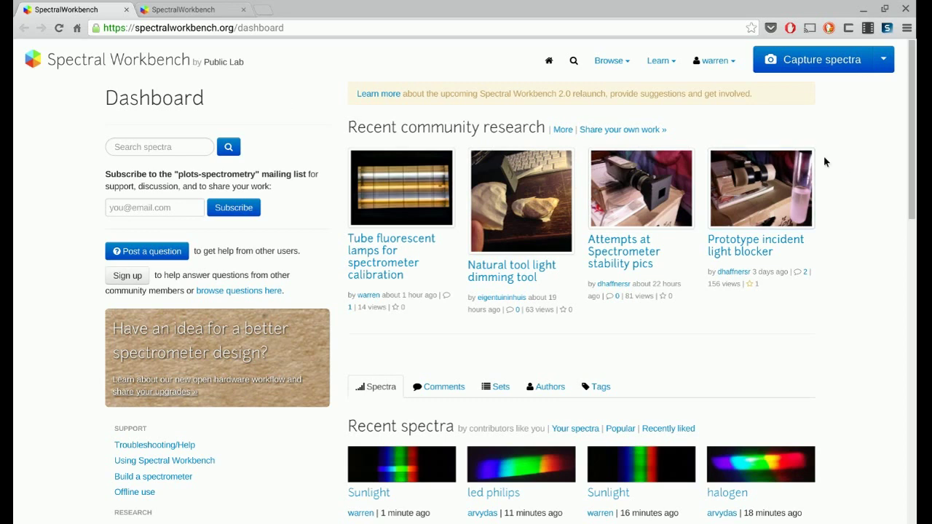
Look over the dashboard, then open the capture page for a new spectrum.
scroll(867, 205, down, 2)
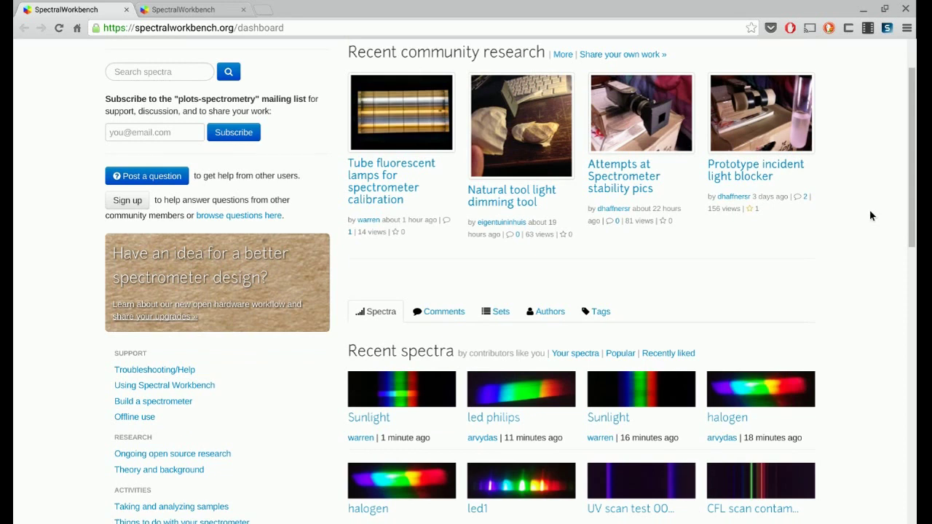
scroll(878, 234, down, 8)
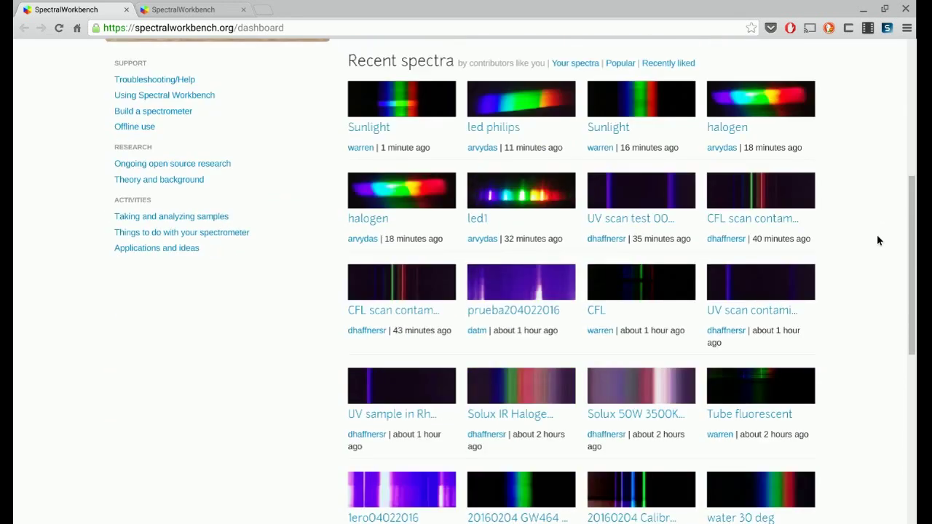
scroll(878, 236, up, 10)
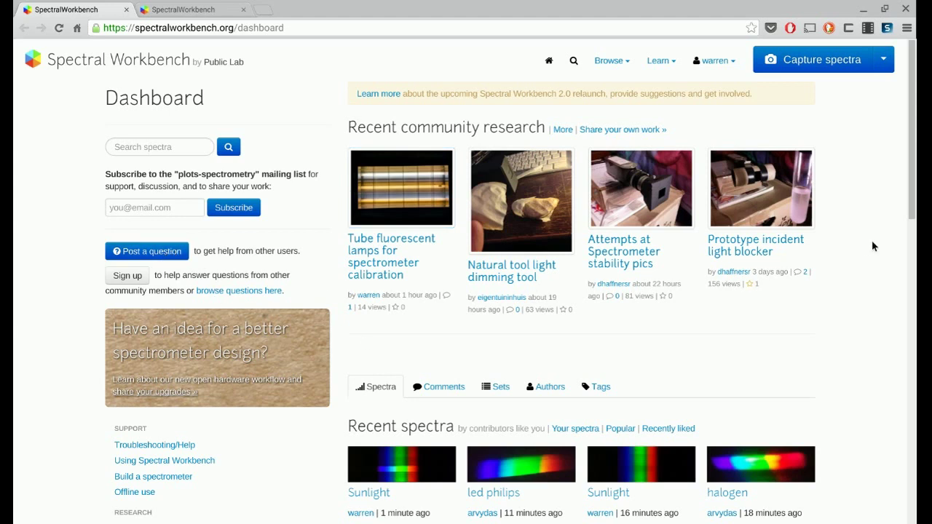
scroll(872, 240, down, 2)
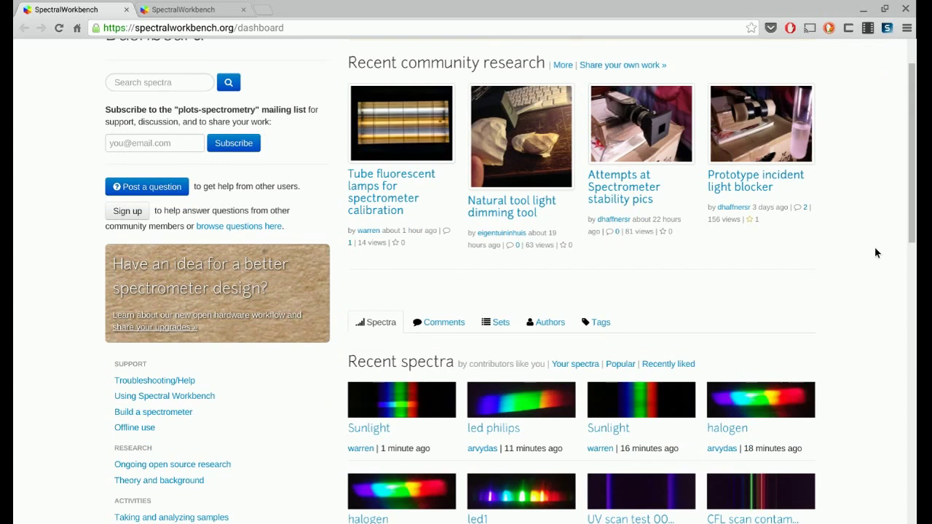
scroll(876, 252, down, 3)
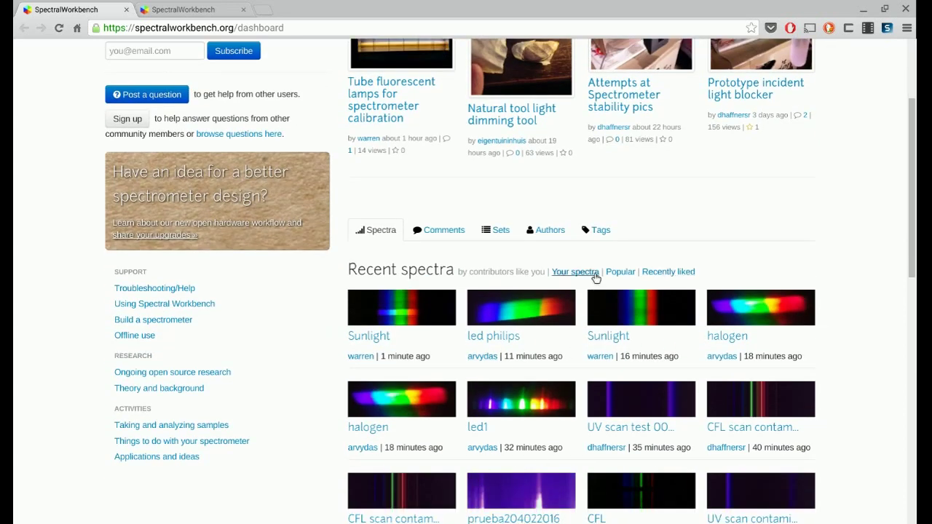
scroll(804, 356, down, 1)
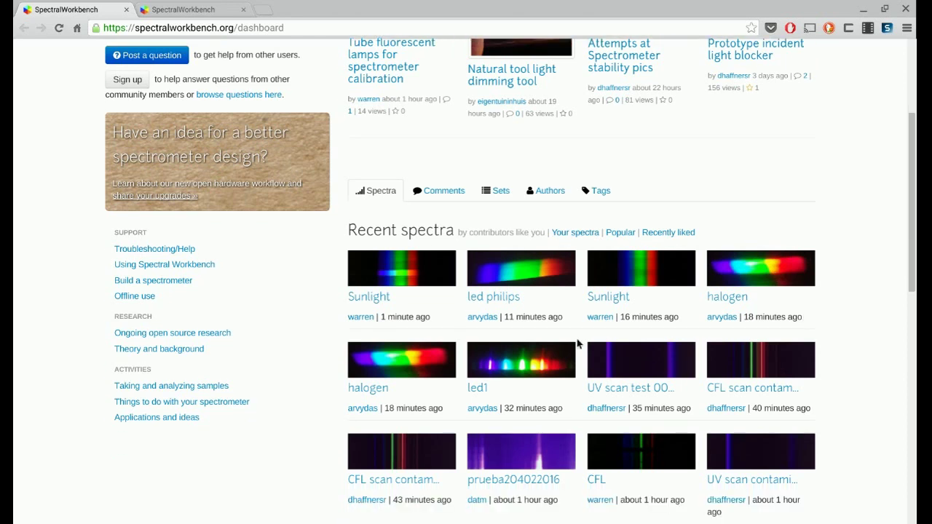
scroll(848, 397, down, 1)
scroll(848, 399, down, 1)
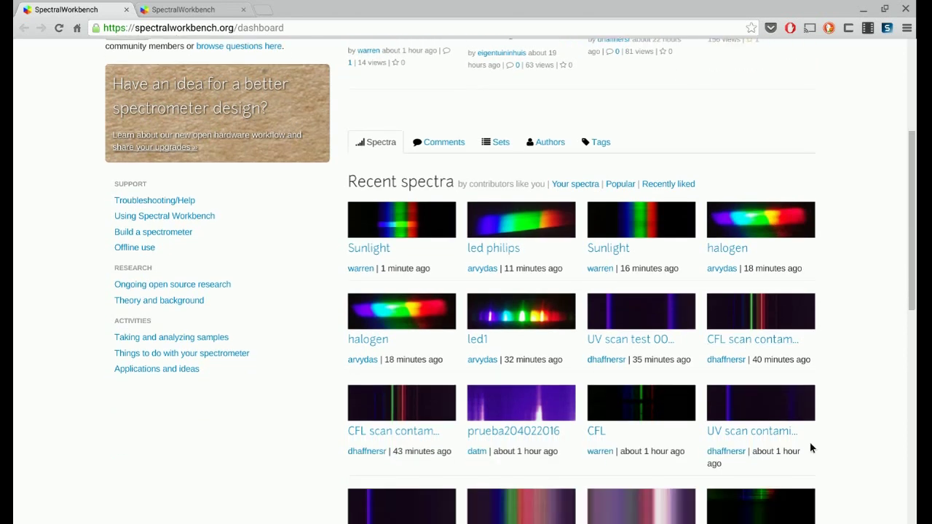
scroll(866, 320, up, 3)
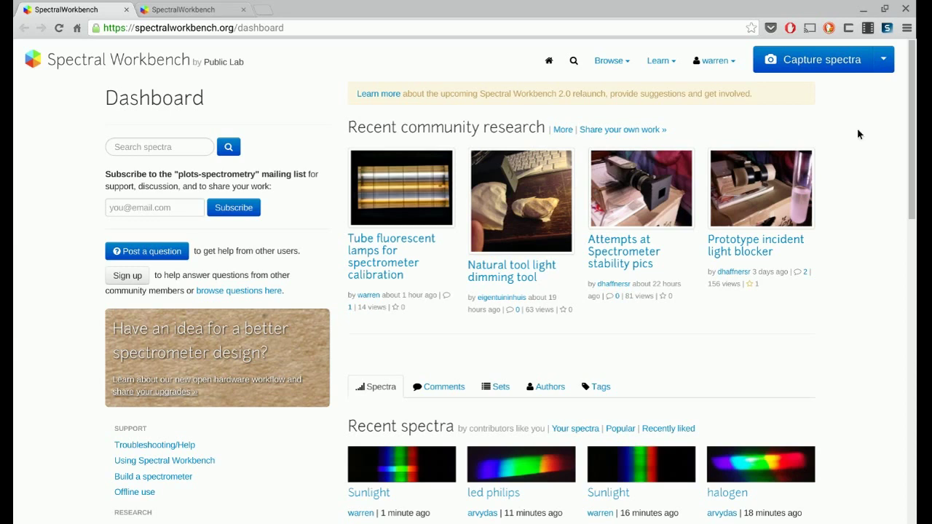
click(834, 65)
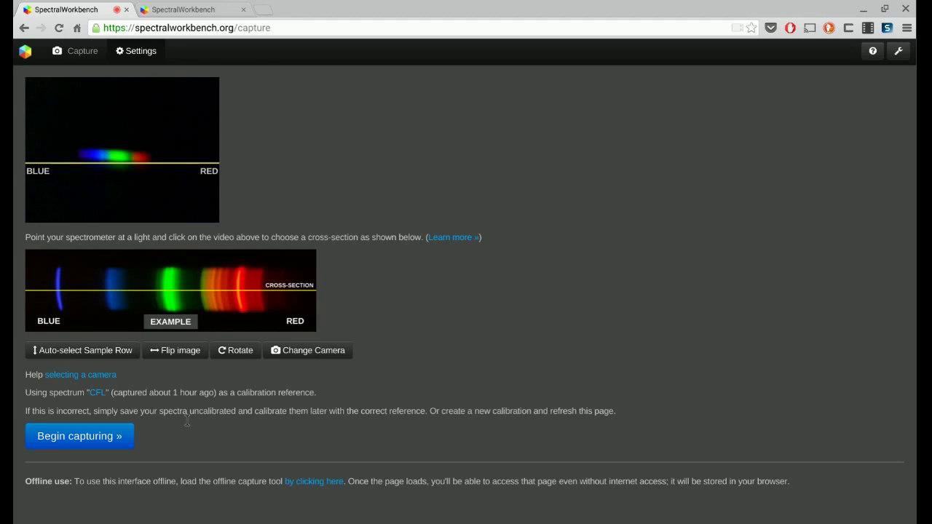
Begin capturing so the live spectrum graphs across roughly 380–650 nm.
click(118, 430)
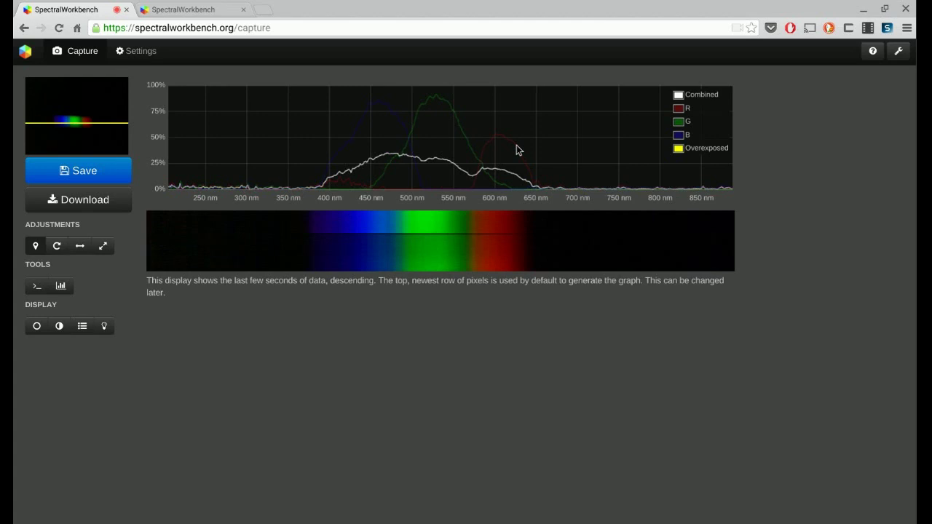
Save the capture with title 'Sunlight' and tags sun,sunlight.
click(84, 172)
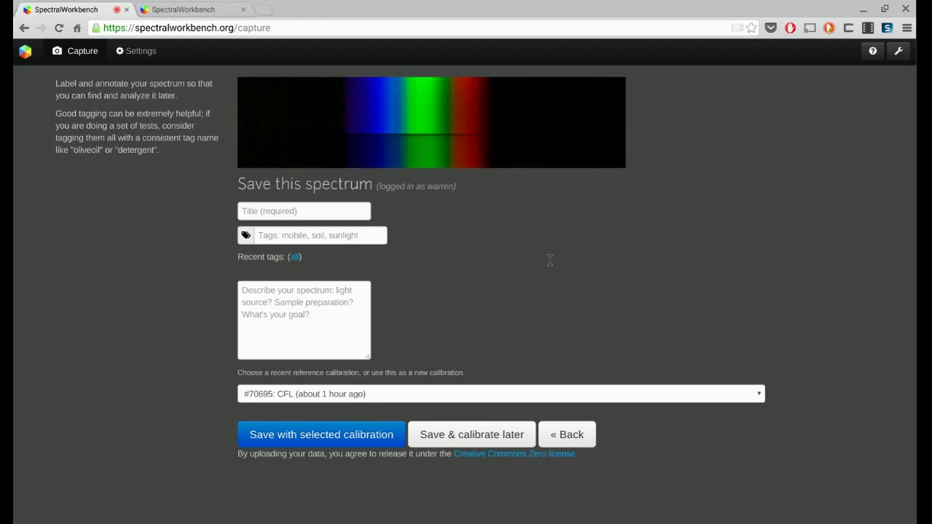
click(290, 219)
text(Sunlight)
key(Tab)
text(su)
key(Down)
key(Tab)
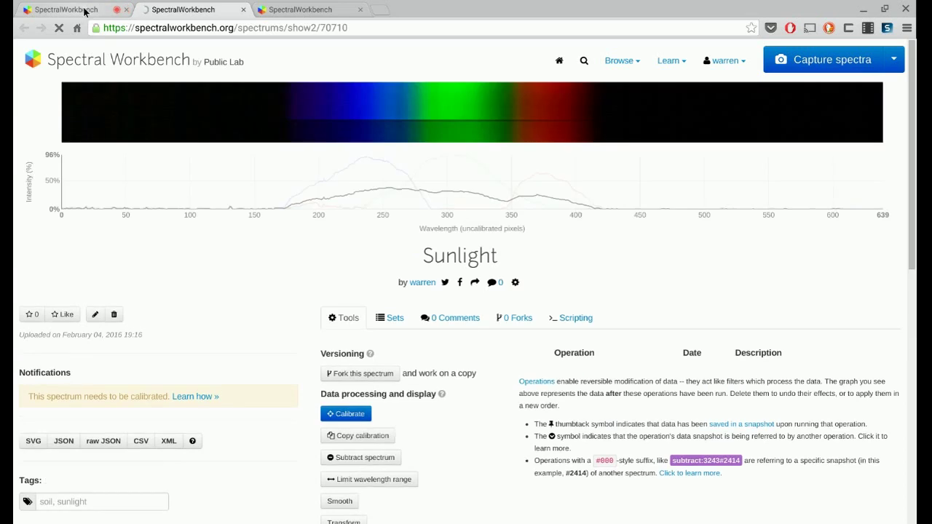
Close the extra first browser tab and review the uncalibrated Sunlight page.
click(127, 10)
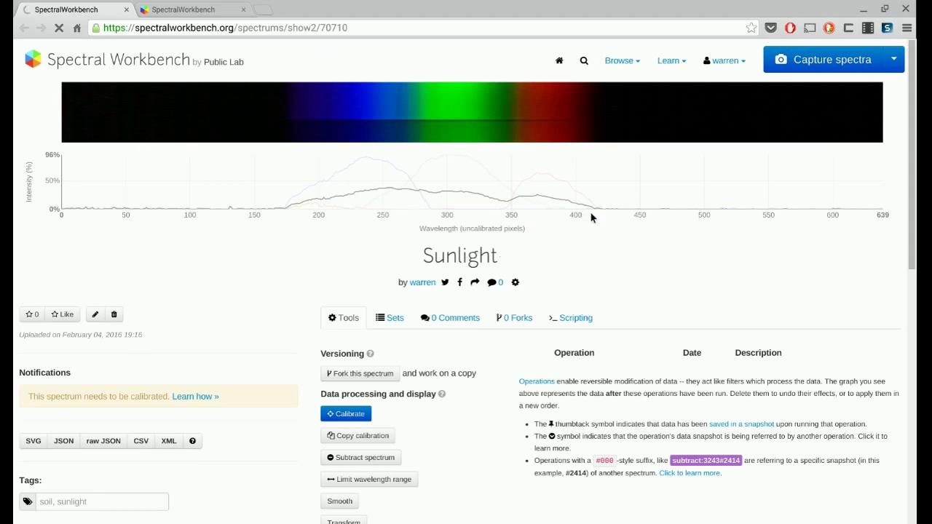
scroll(683, 273, down, 1)
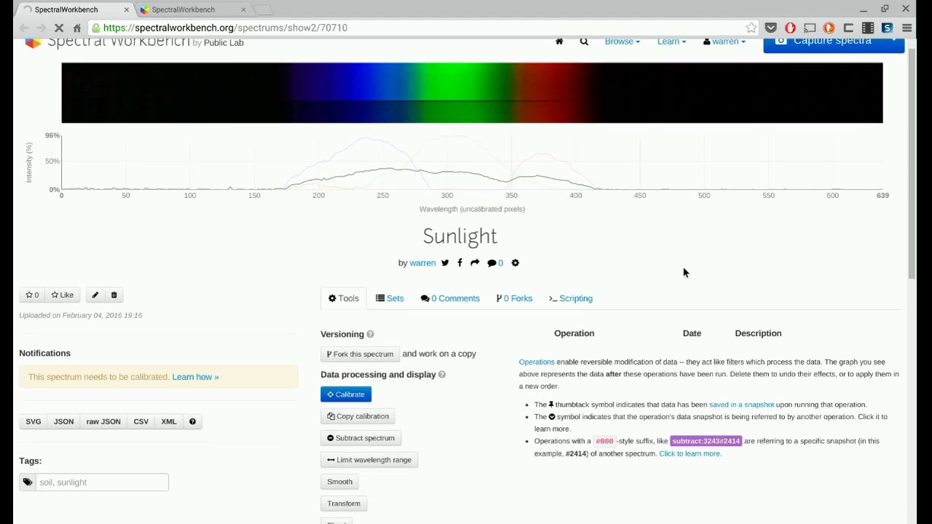
scroll(683, 273, up, 1)
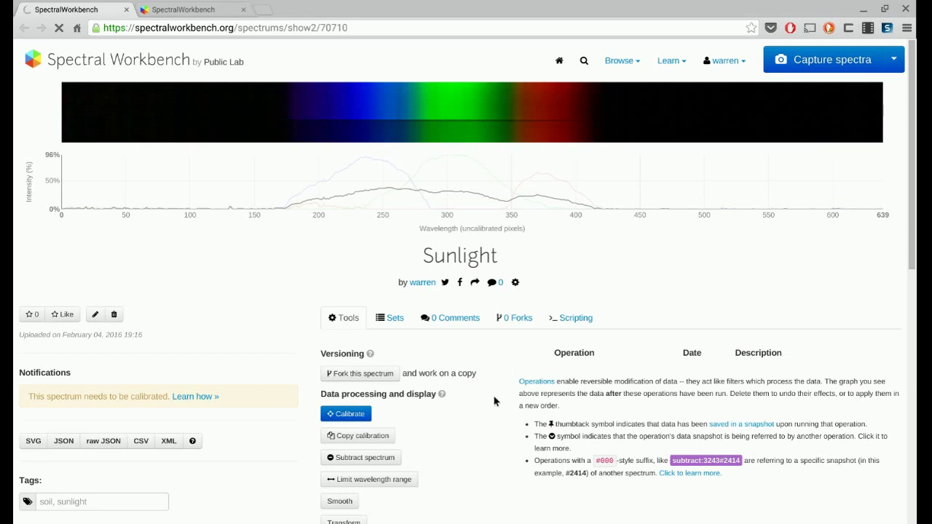
Switch to the CFL spectrum tab to check it.
click(211, 11)
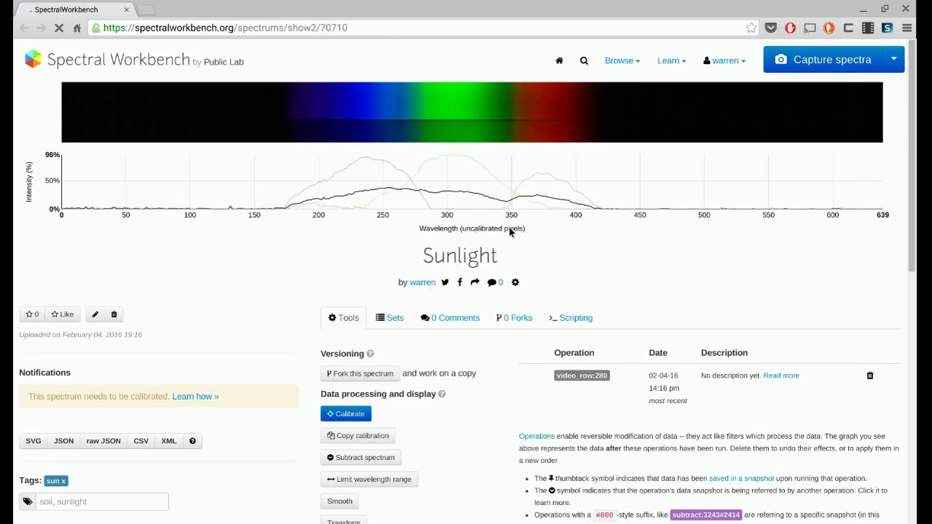
Search earlier spectra for 'CFL' and apply the calibration from #70695 CFL.
click(371, 440)
scroll(649, 403, down, 2)
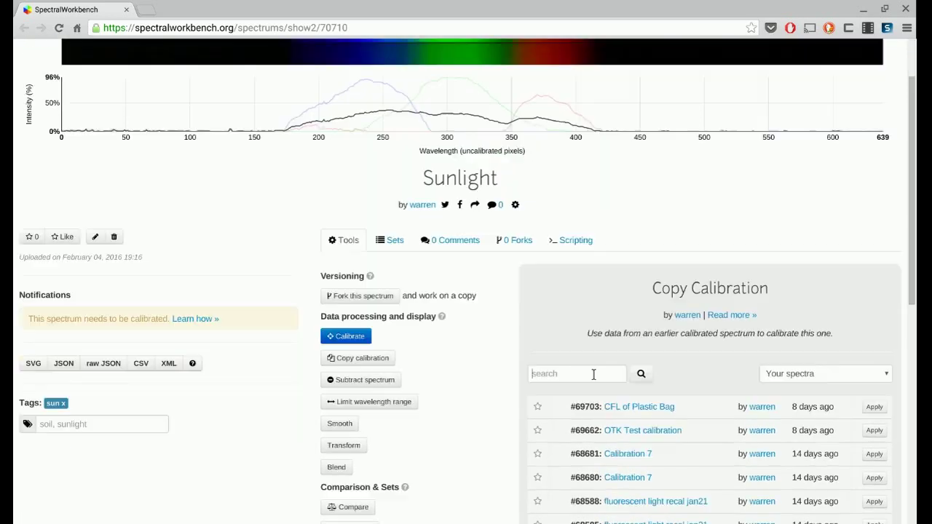
click(615, 374)
text(CFL)
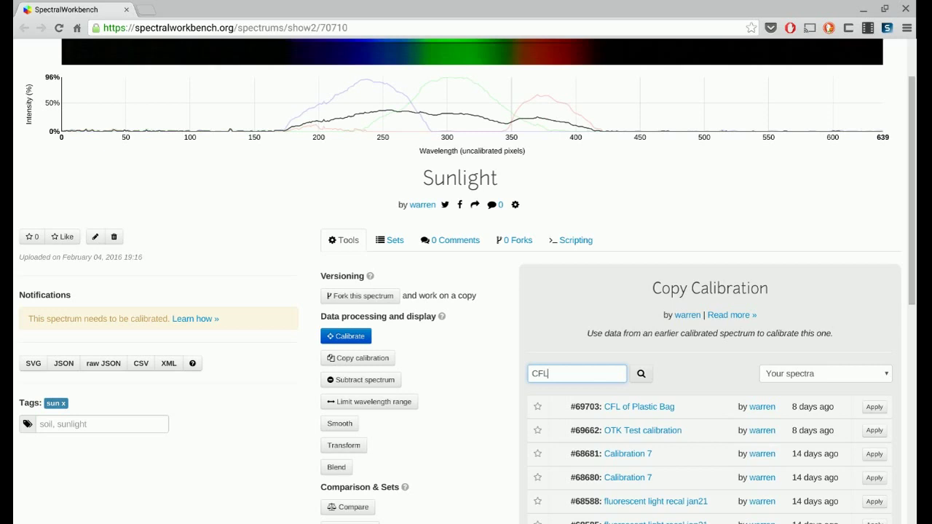
key(Return)
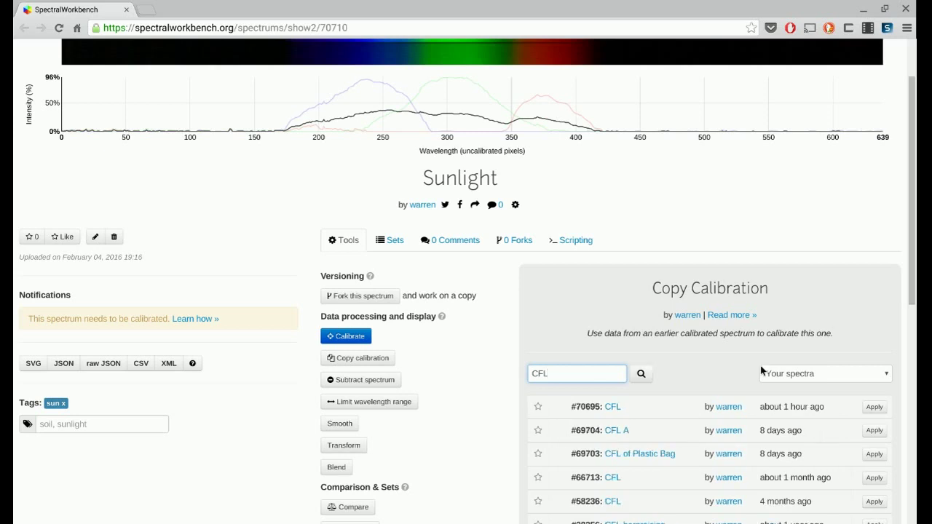
click(874, 407)
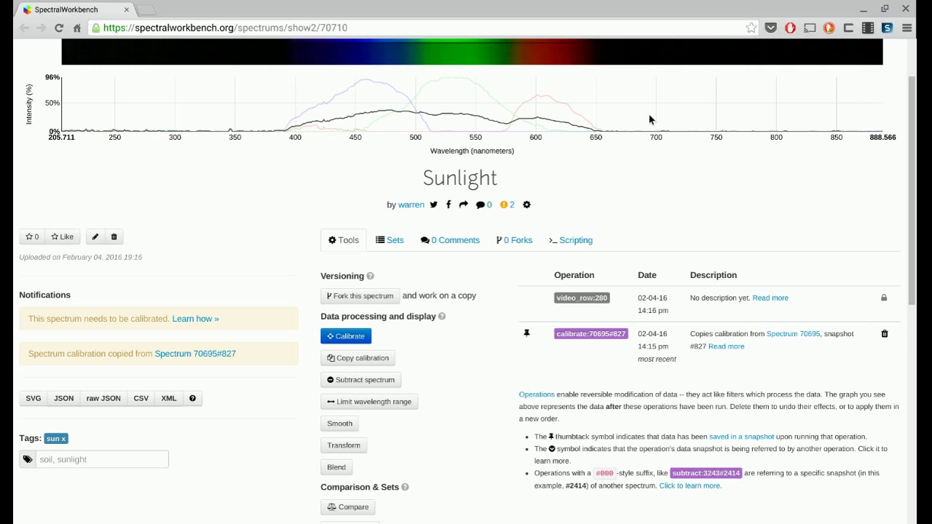
mouse_move(320, 129)
scroll(785, 194, up, 2)
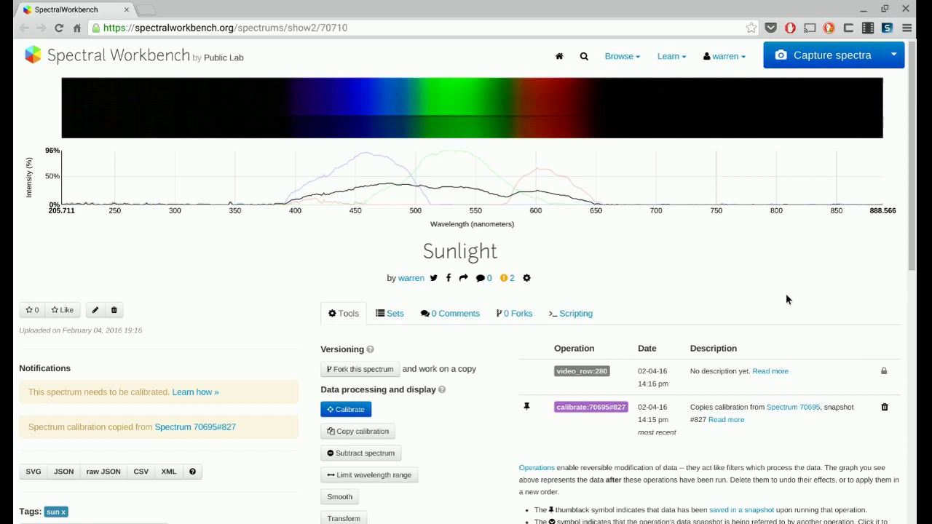
scroll(738, 306, up, 1)
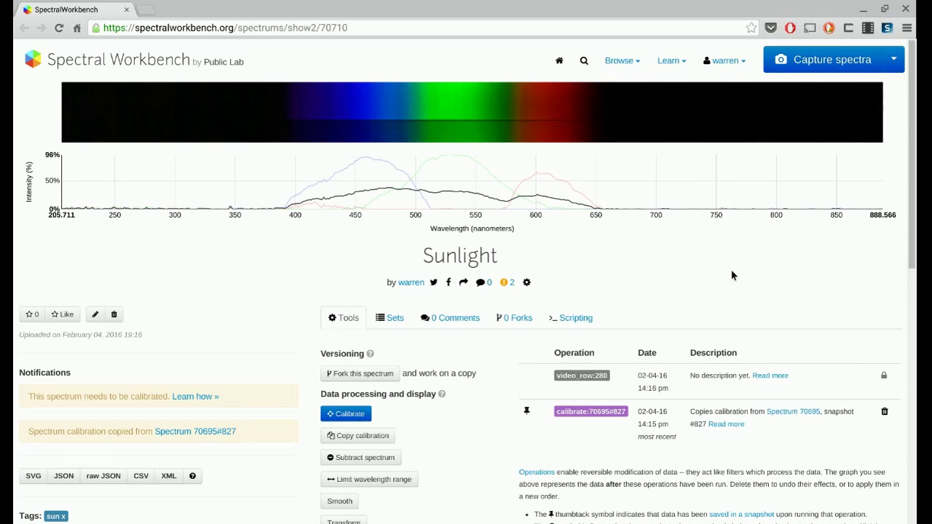